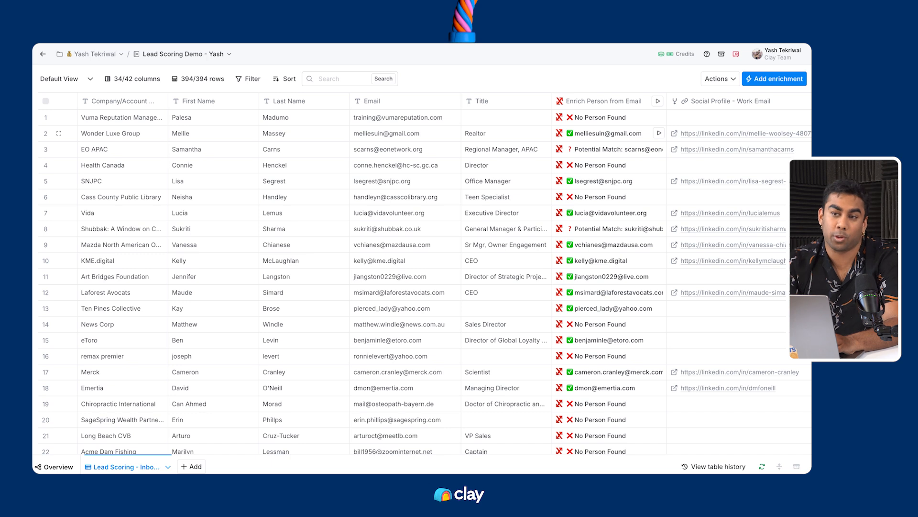
- Examine the person enrichment columns, from Enrich Person from Email through the social profile lookups to Social Profile Enrich
scroll(426, 196, "right", 1)
scroll(426, 197, "right", 6)
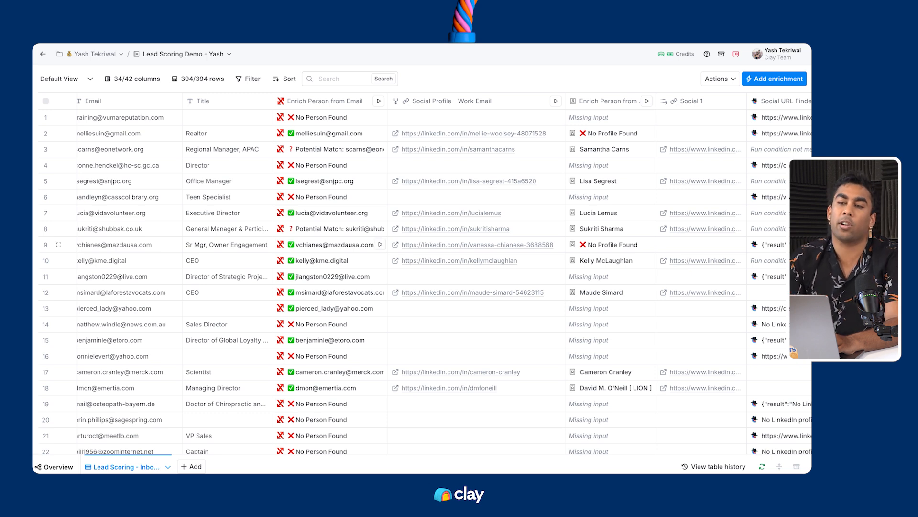
scroll(421, 277, "right", 3)
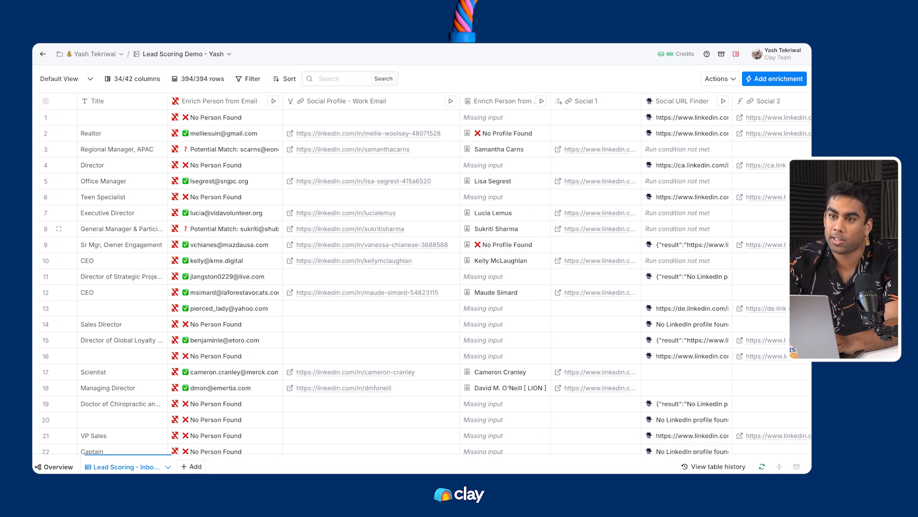
scroll(574, 260, "right", 5)
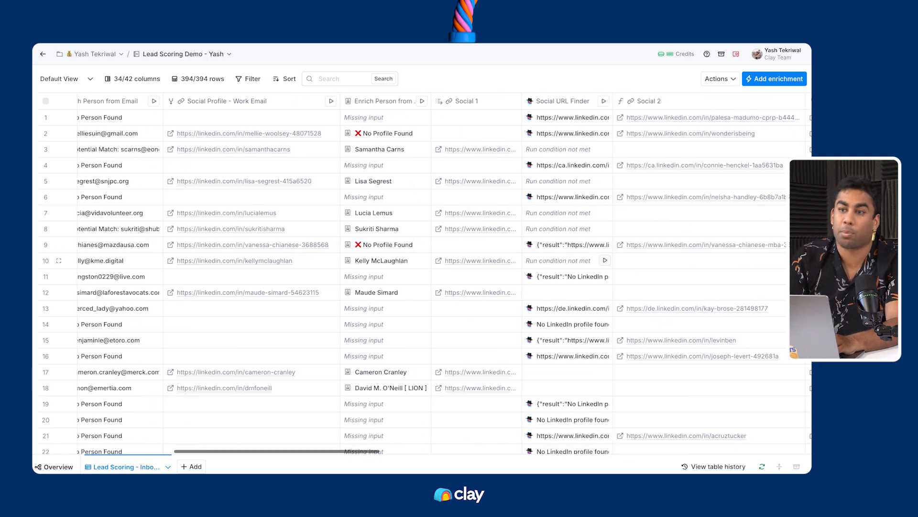
scroll(551, 273, "right", 2)
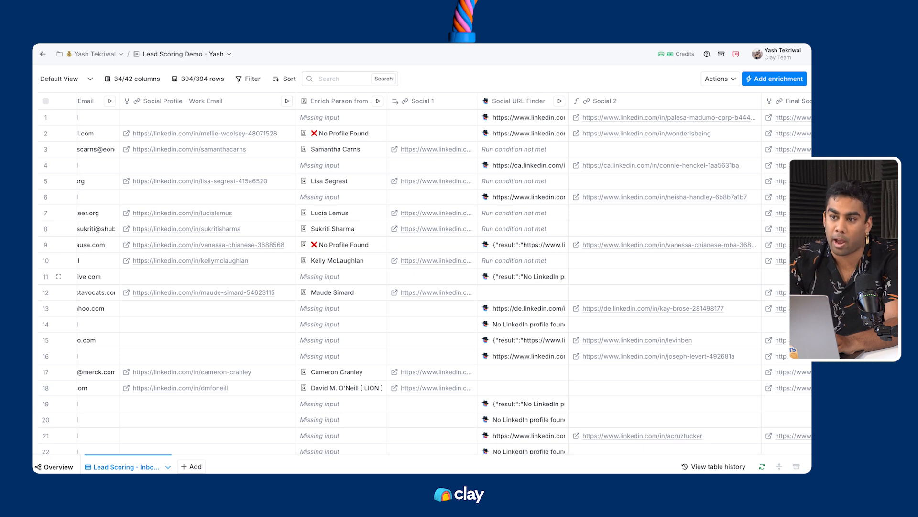
scroll(444, 277, "right", 5)
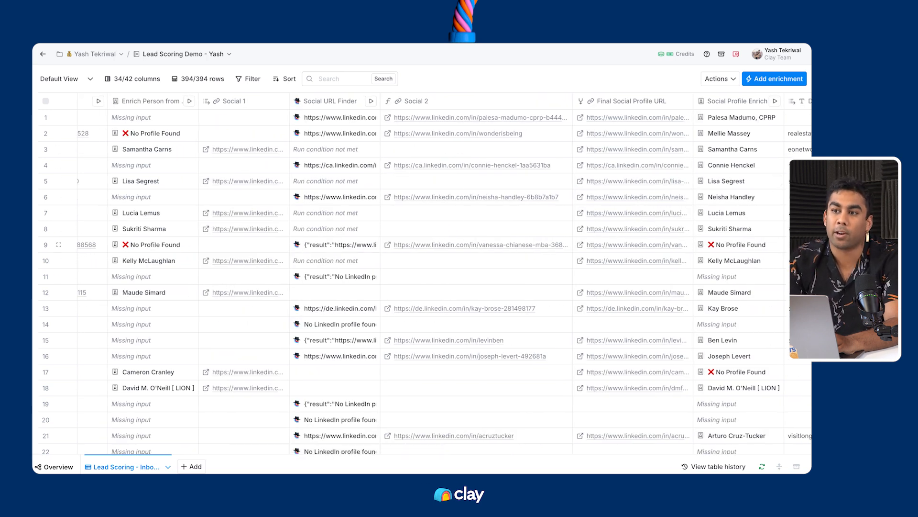
scroll(584, 249, "right", 4)
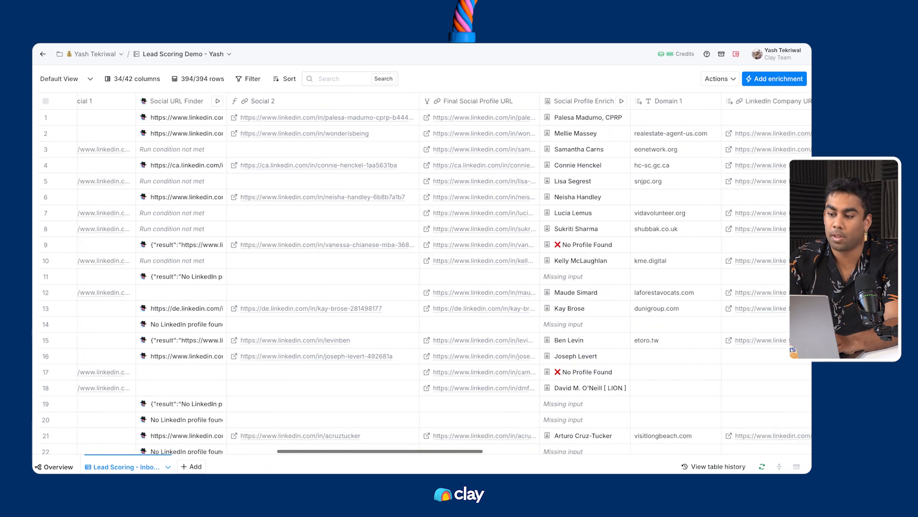
scroll(478, 251, "right", 3)
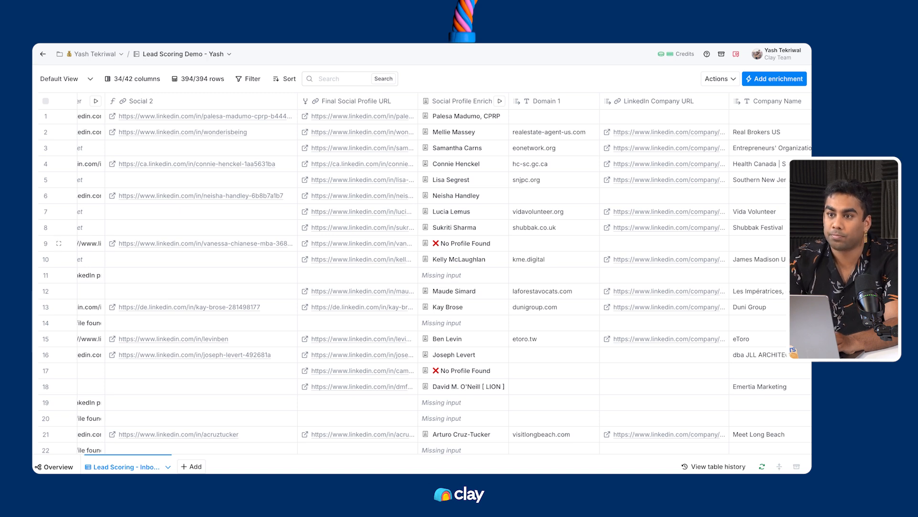
- Examine the company enrichment columns, covering domain, industry, final title, employee count and seniority, up to the lead score
scroll(440, 249, "right", 3)
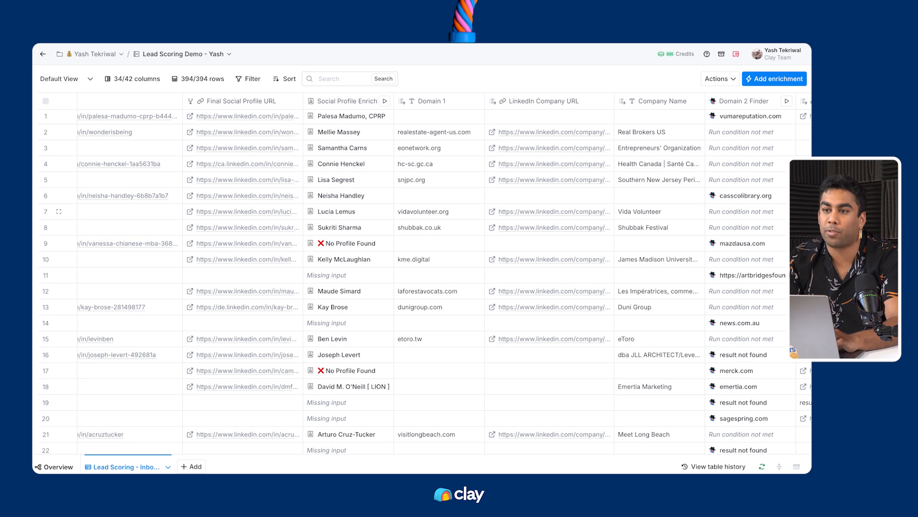
scroll(440, 211, "right", 4)
scroll(445, 275, "right", 2)
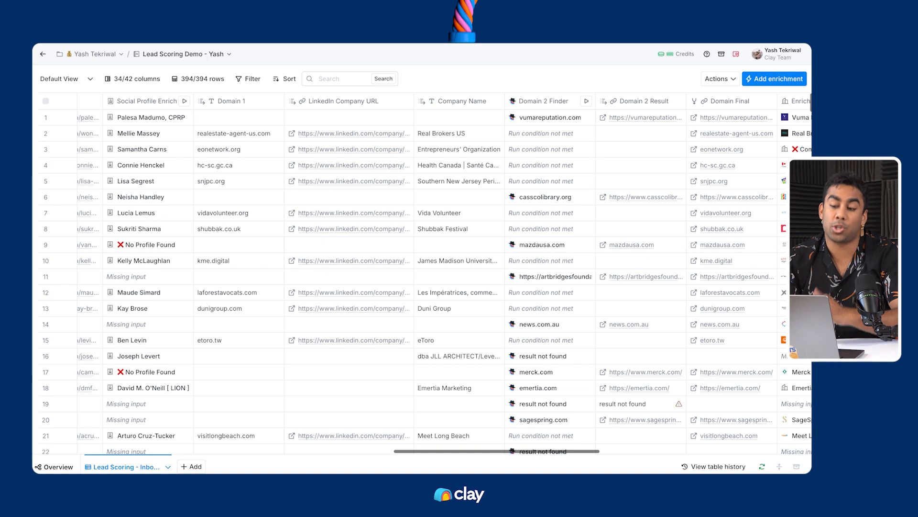
scroll(459, 196, "right", 2)
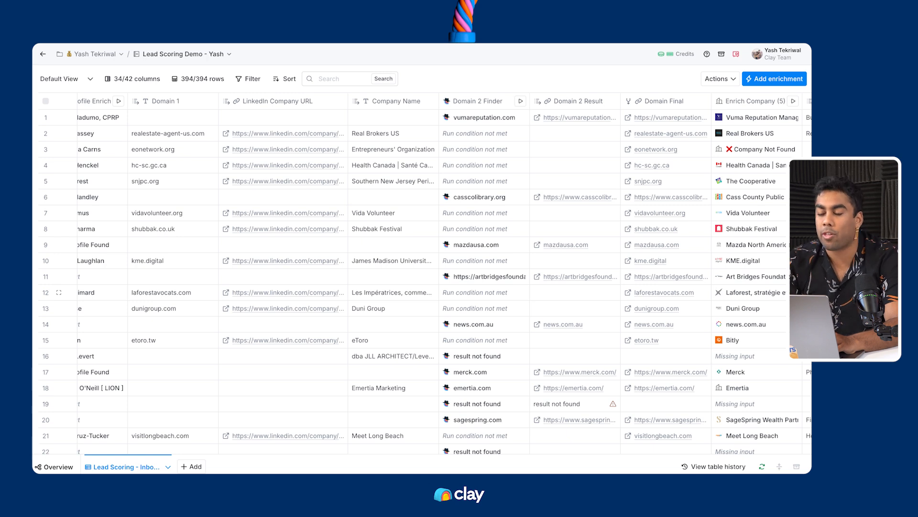
scroll(444, 276, "right", 5)
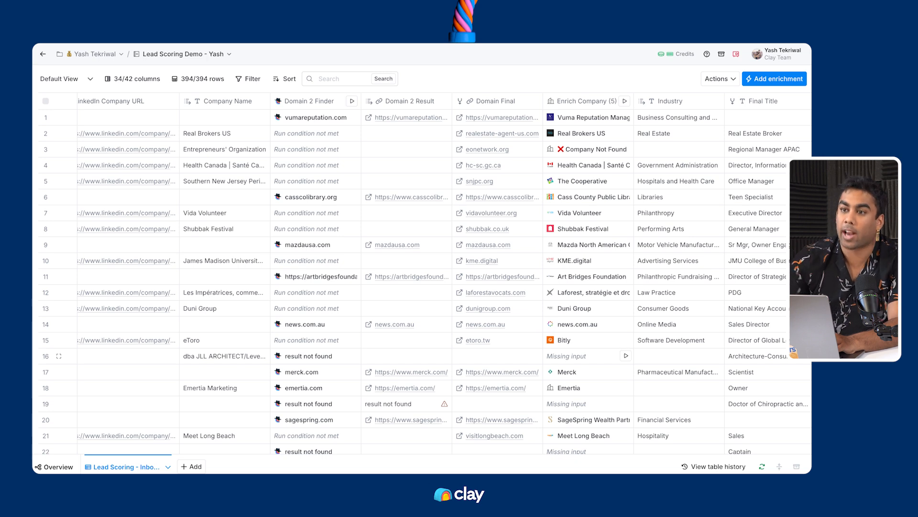
scroll(444, 275, "right", 6)
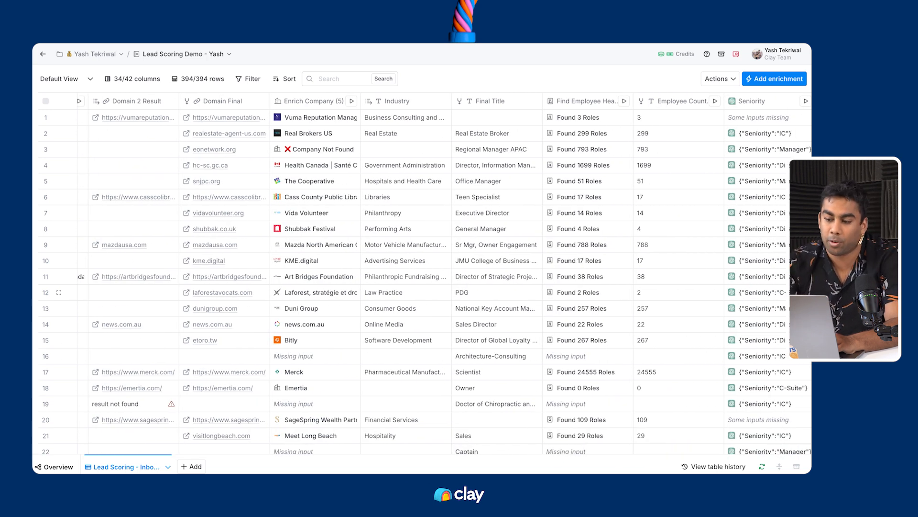
scroll(443, 275, "right", 1)
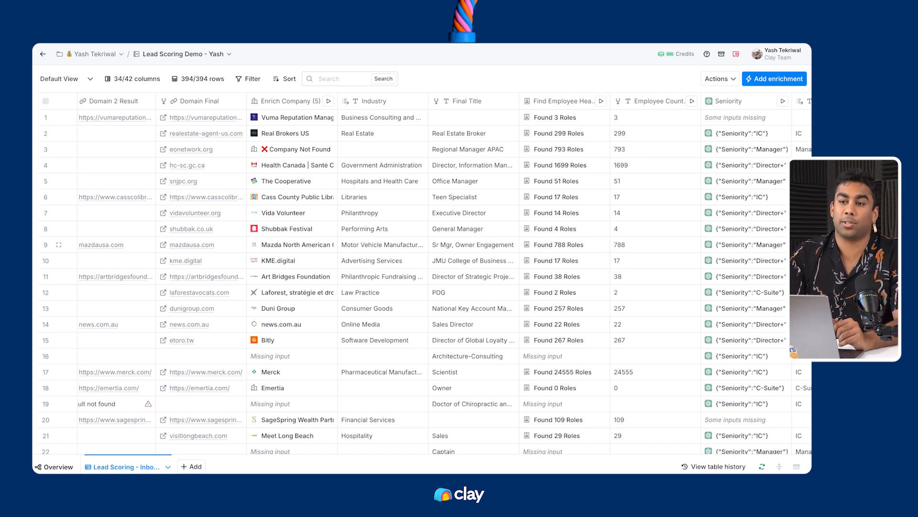
scroll(636, 245, "right", 5)
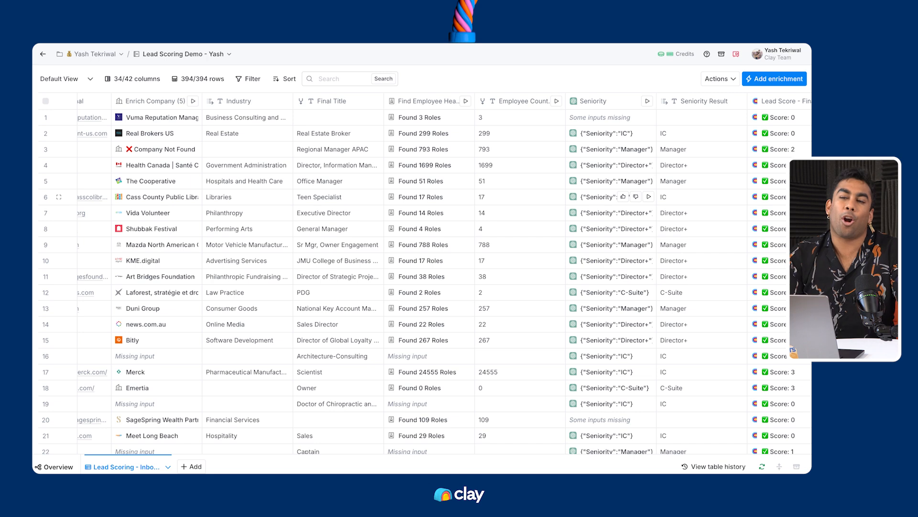
- Review the Seniority column's AI prompt and system context in its edit settings, and close them without changes
left_click(600, 101)
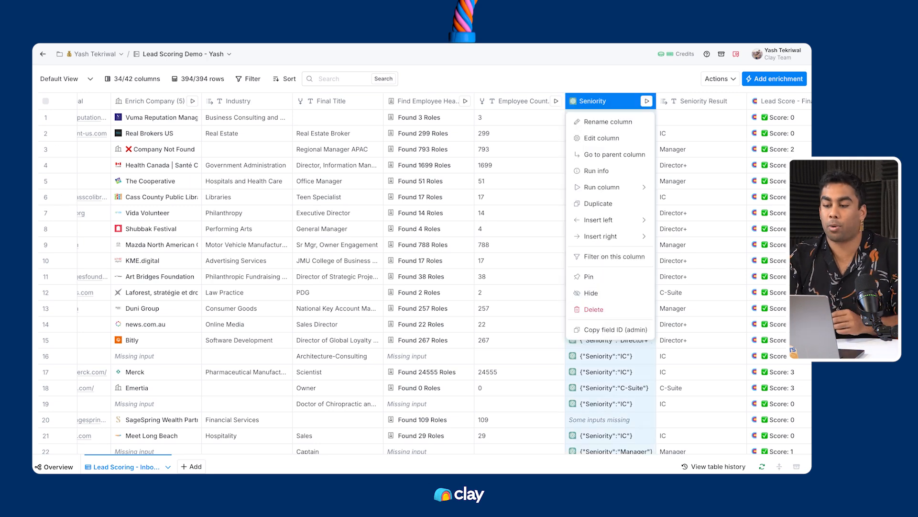
scroll(600, 110, "right", 1)
left_click(532, 138)
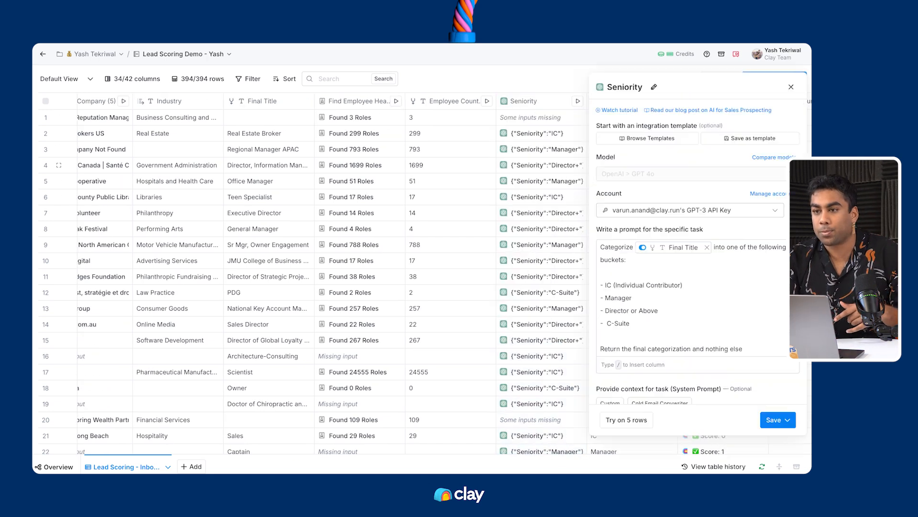
scroll(698, 251, "down", 2)
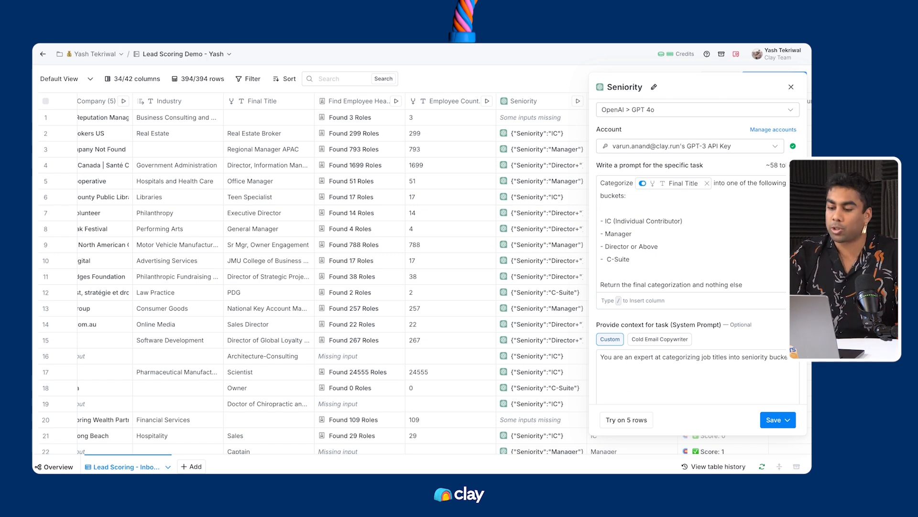
scroll(698, 251, "down", 1)
left_click(791, 87)
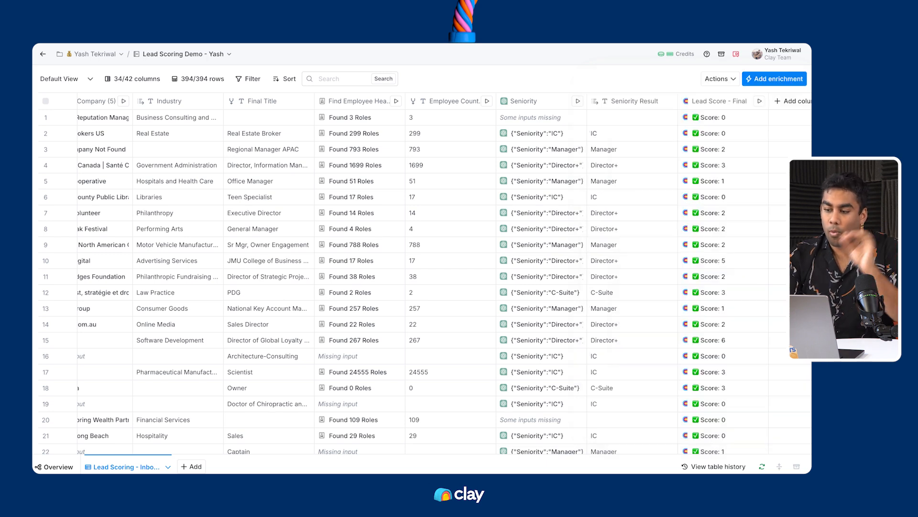
- Open the Lead Score - Final column's settings and review Scoring Criteria 1, including its comparison types, keeping Between (Number)
scroll(421, 278, "down", 2)
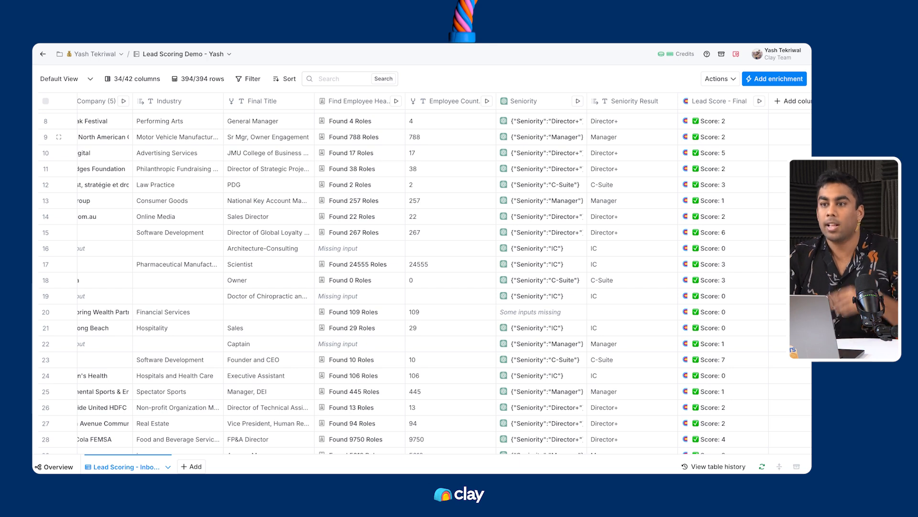
left_click(720, 101)
scroll(720, 115, "right", 1)
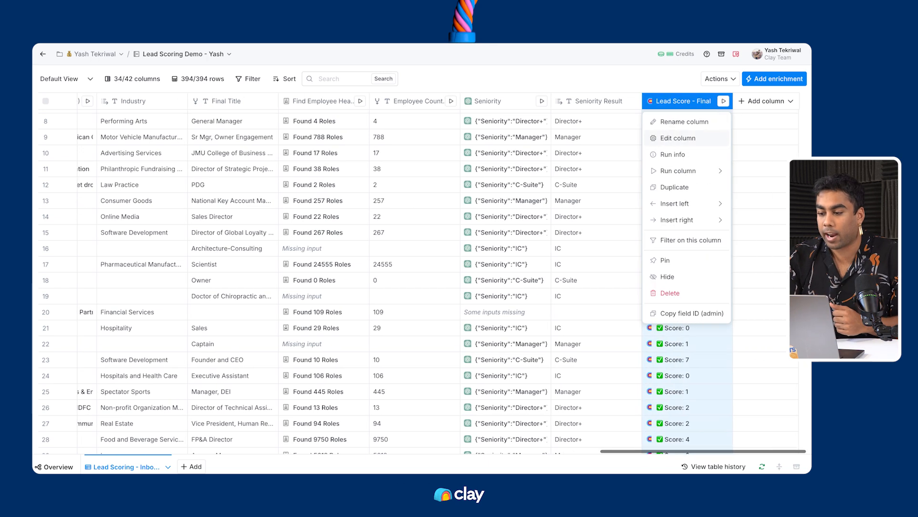
left_click(685, 138)
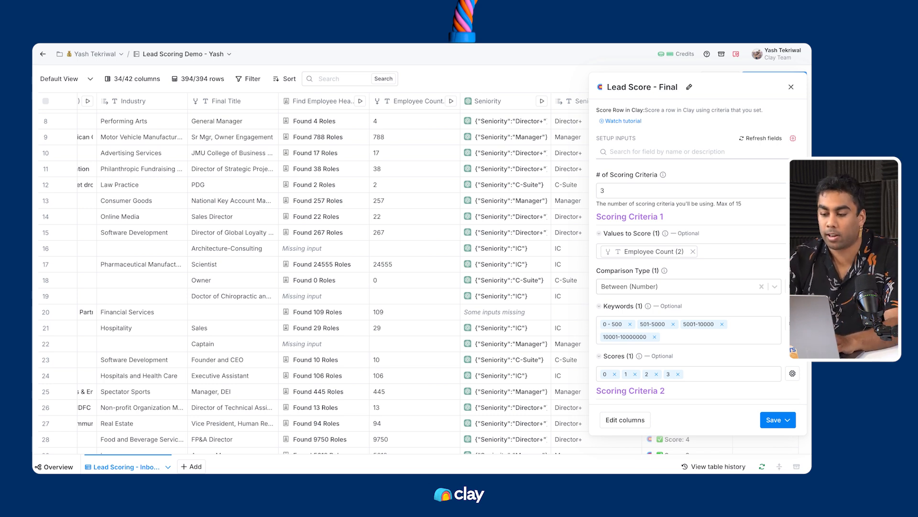
scroll(696, 252, "down", 1)
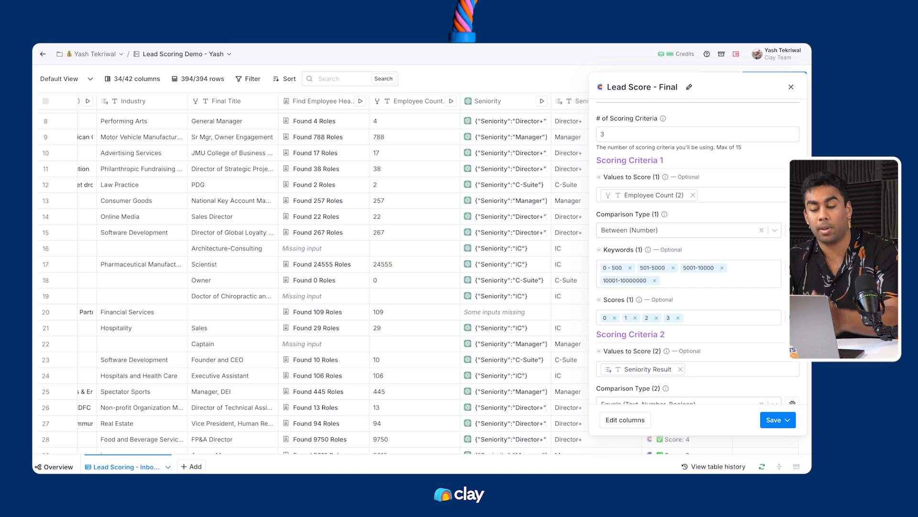
scroll(694, 263, "down", 2)
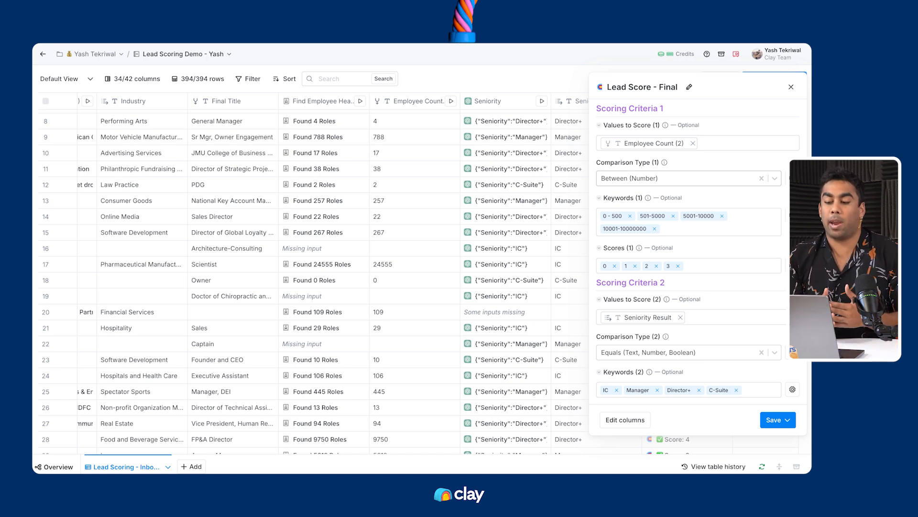
left_click(689, 178)
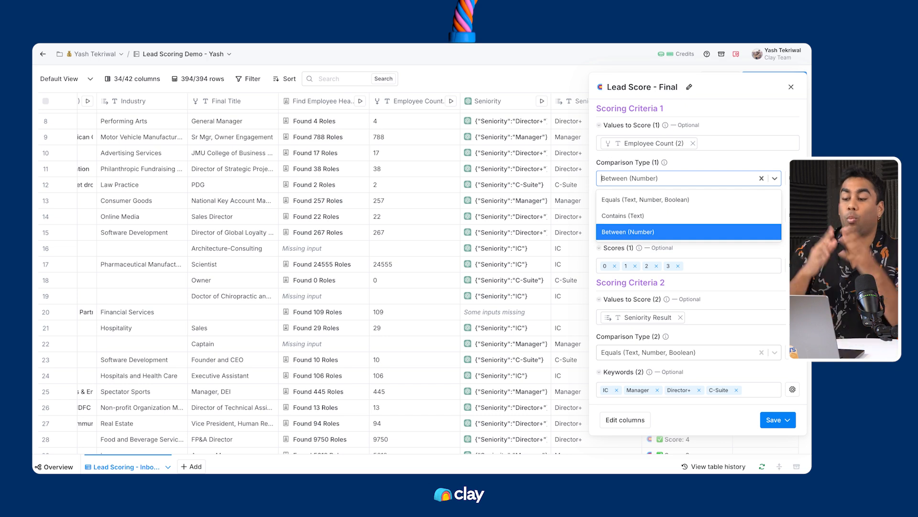
left_click(689, 232)
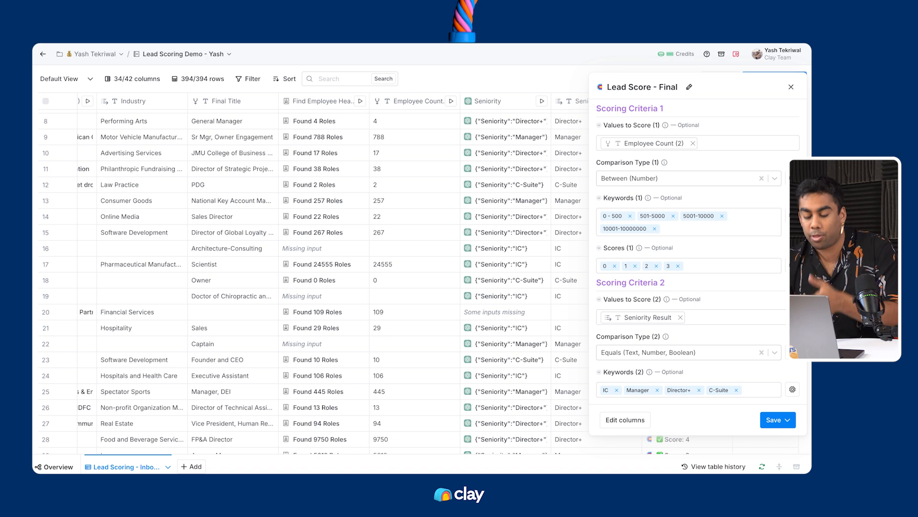
- Review Scoring Criteria 2 and 3 for seniority and industry, with their keywords and scores, and close the column settings
scroll(689, 259, "down", 5)
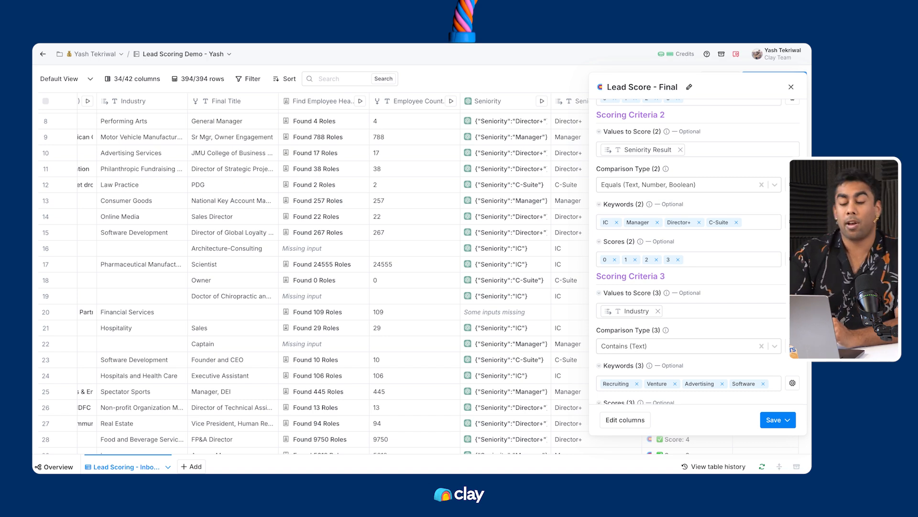
scroll(693, 251, "down", 5)
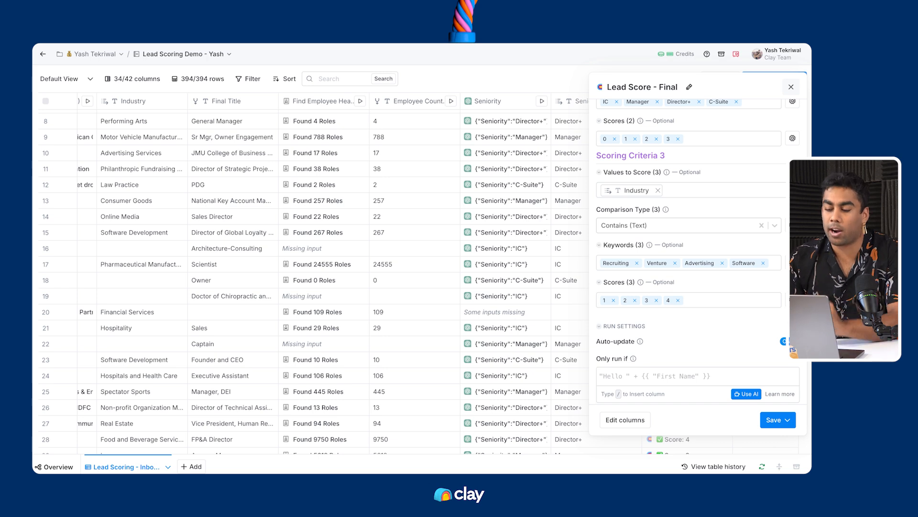
left_click(791, 86)
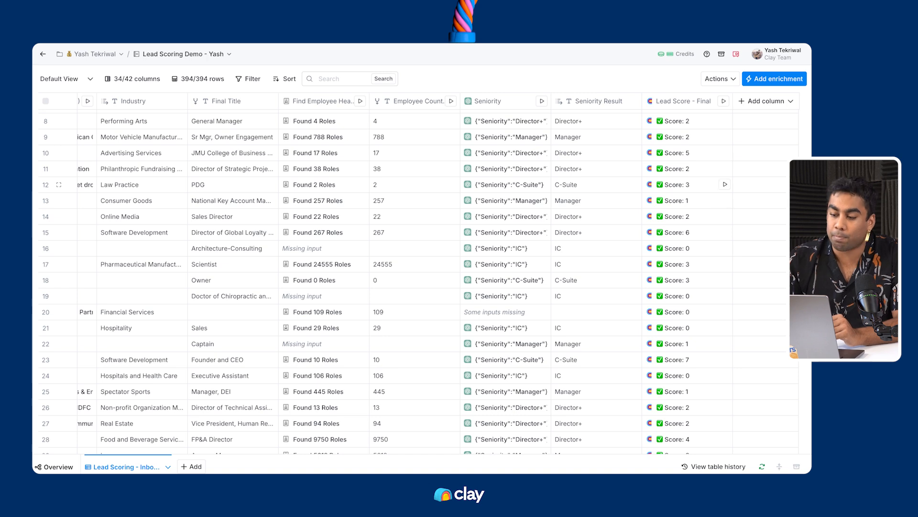
- Look through the lead scores of further rows alongside their industry, title, employee count and seniority
scroll(421, 186, "down", 6)
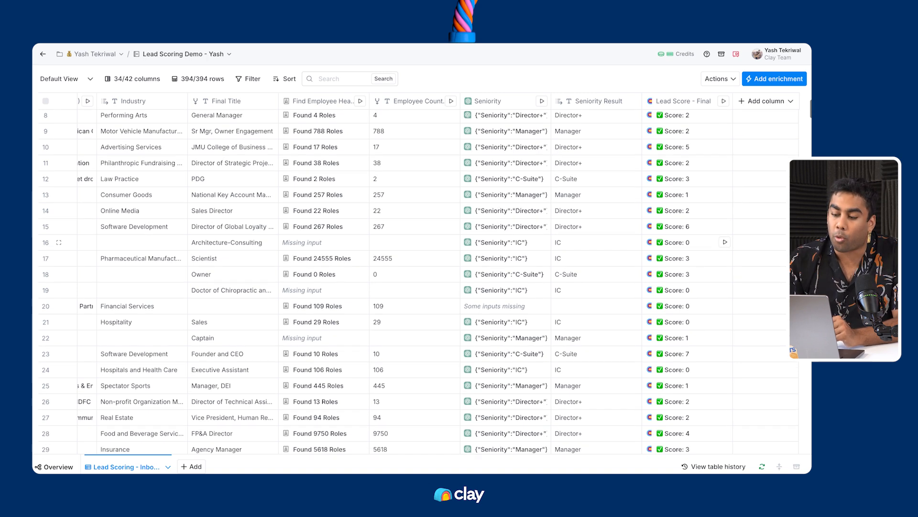
scroll(421, 282, "down", 6)
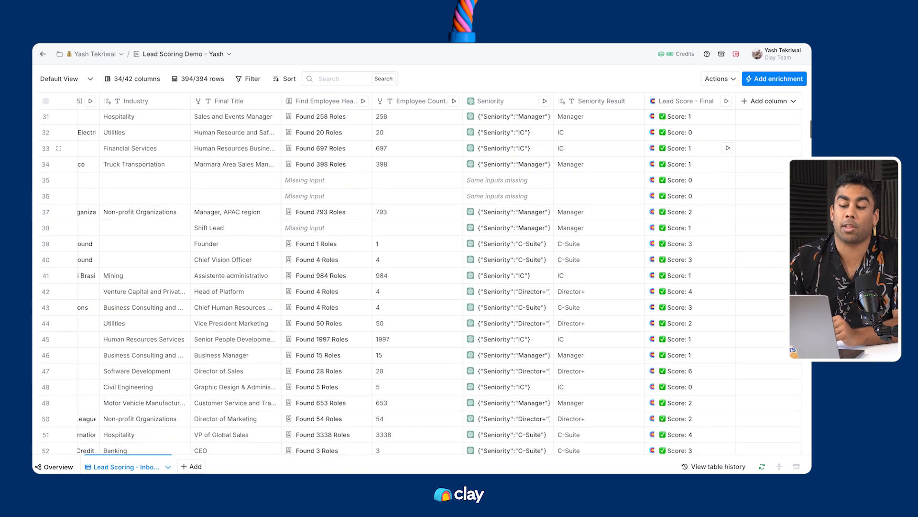
scroll(421, 250, "down", 2)
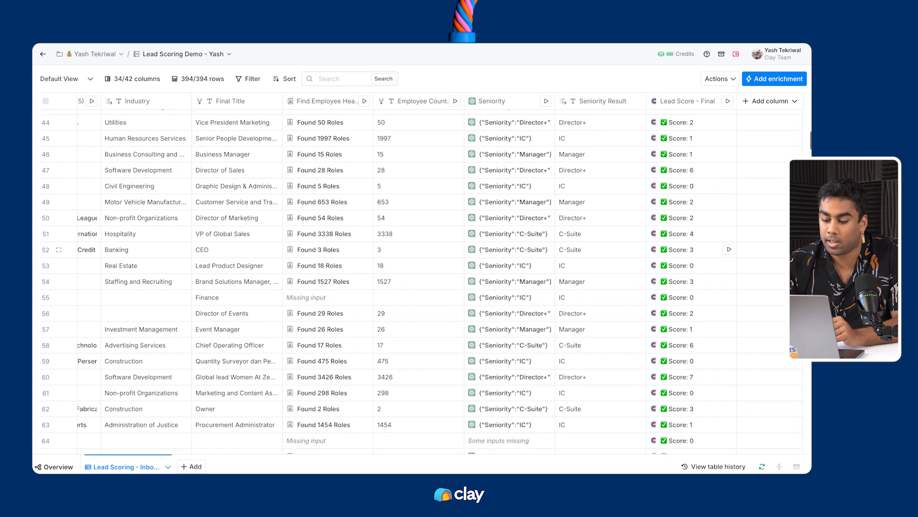